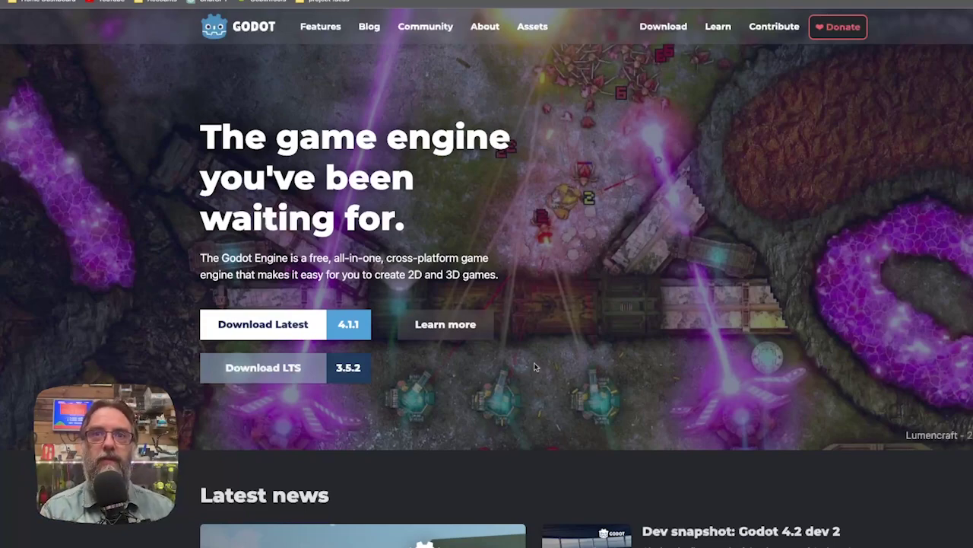
Scroll down the Godot Engine homepage toward the Get involved section
{"action": "scroll", "coordinate": [534, 366], "scroll_direction": "down", "scroll_amount": 5}
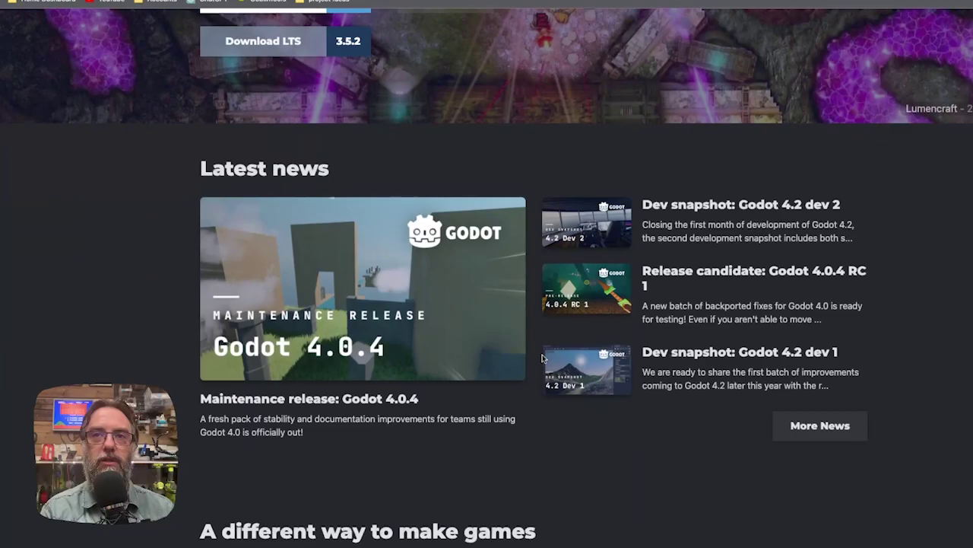
{"action": "scroll", "coordinate": [542, 357], "scroll_direction": "down", "scroll_amount": 11}
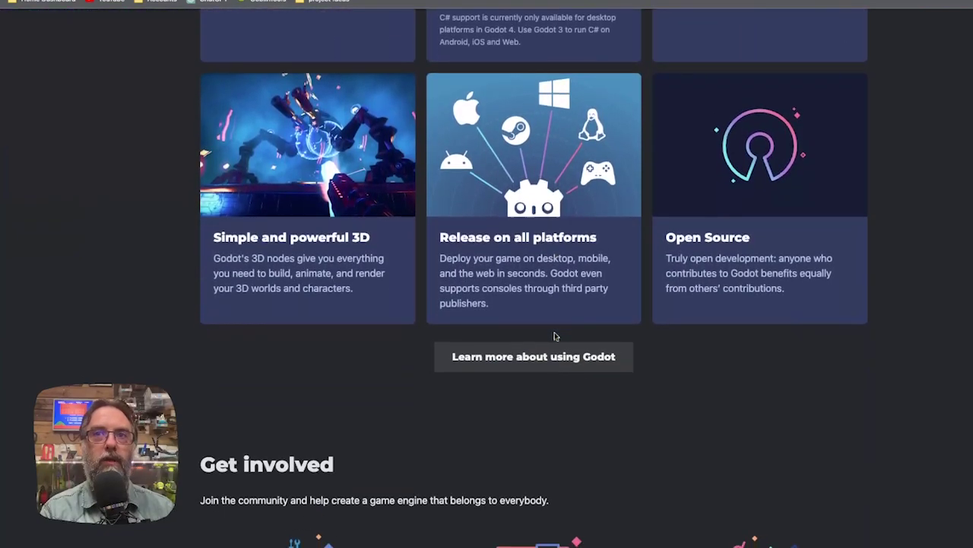
{"action": "scroll", "coordinate": [555, 335], "scroll_direction": "down", "scroll_amount": 5}
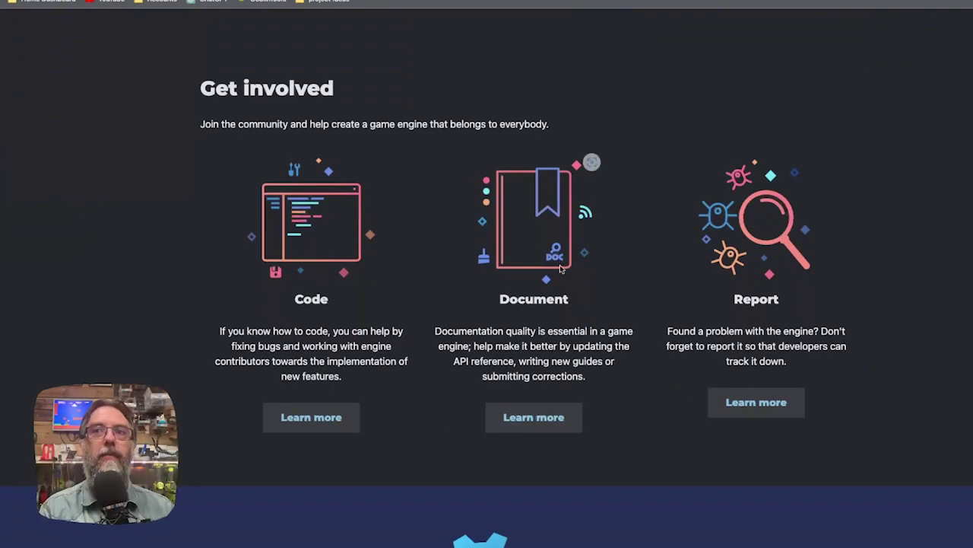
Open the guide to contributing documentation, then switch to the fantasy_ asset pack page
{"action": "left_click", "coordinate": [549, 416]}
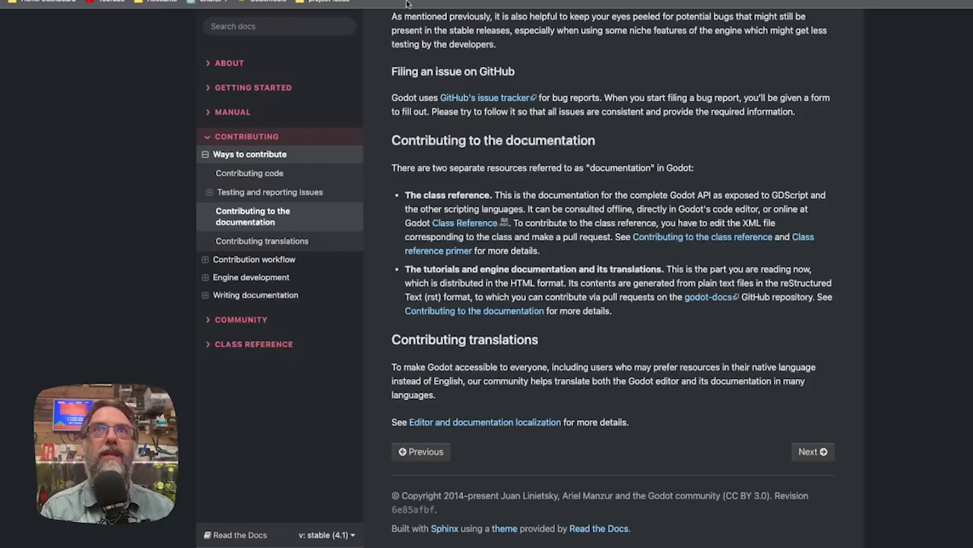
{"action": "key", "text": "ctrl+Tab"}
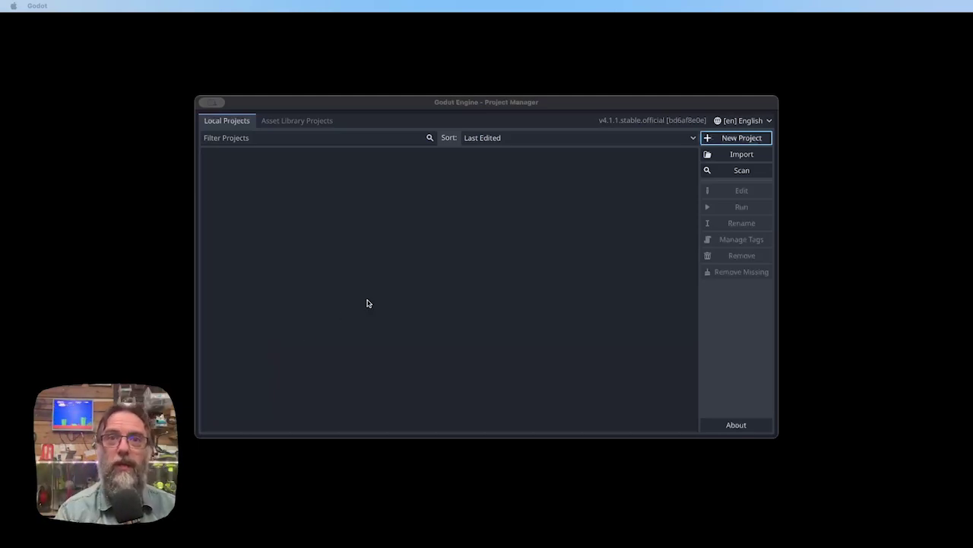
Create the project RPGTutorial in a new dedicated folder with version control metadata set to None
{"action": "left_click", "coordinate": [723, 137]}
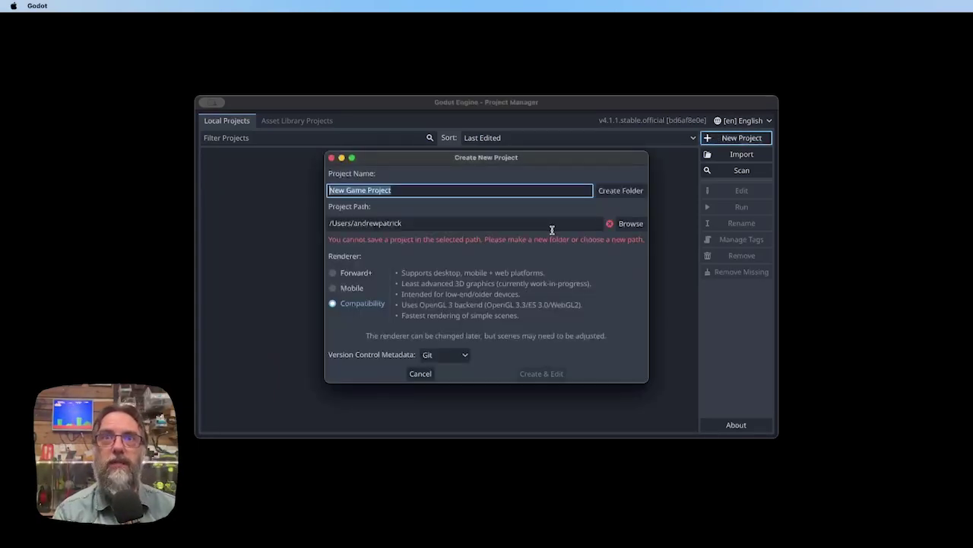
{"action": "type", "text": "RP"}
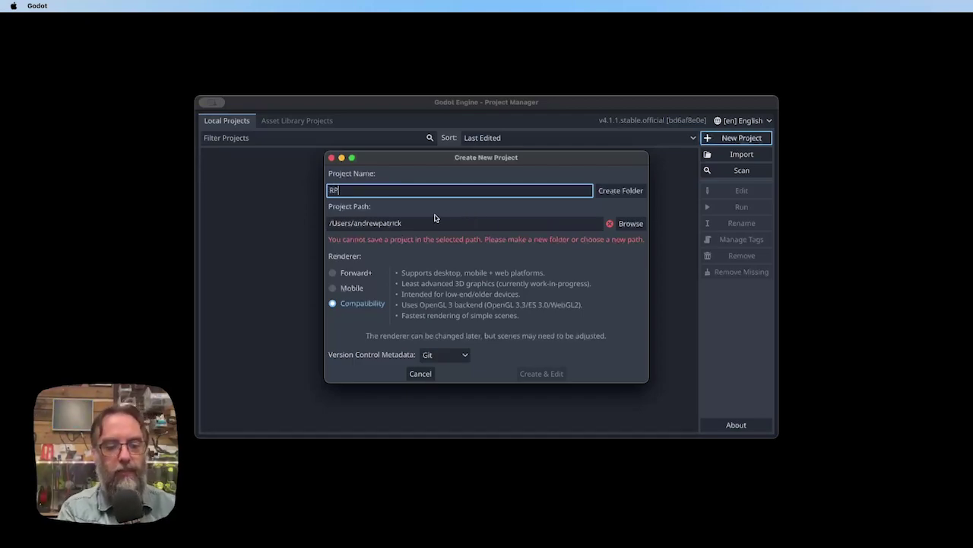
{"action": "type", "text": "GTutorial"}
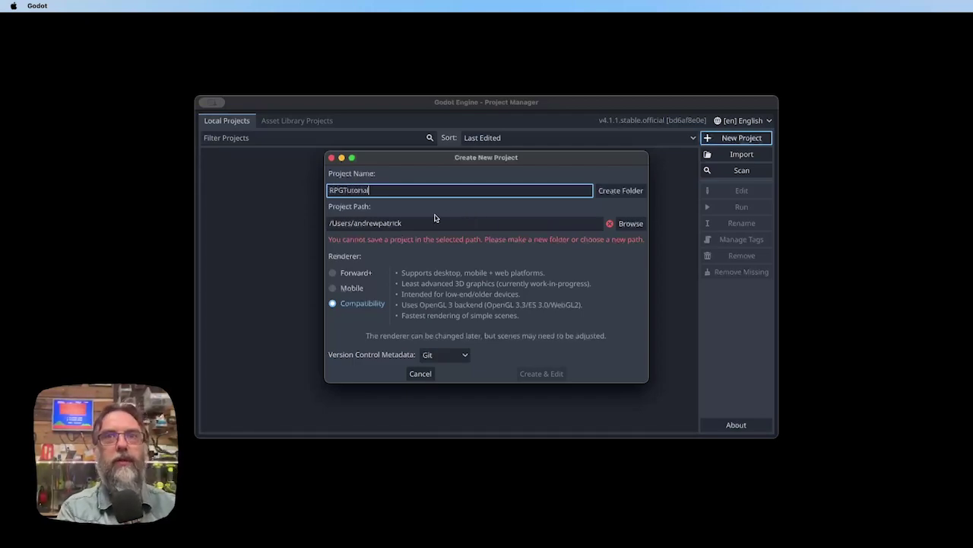
{"action": "left_click", "coordinate": [618, 191]}
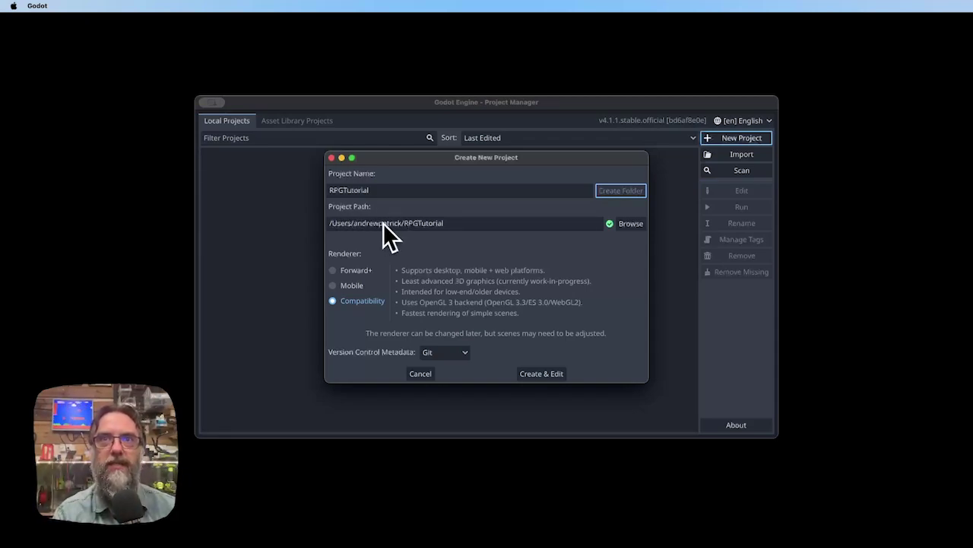
{"action": "left_click", "coordinate": [461, 352]}
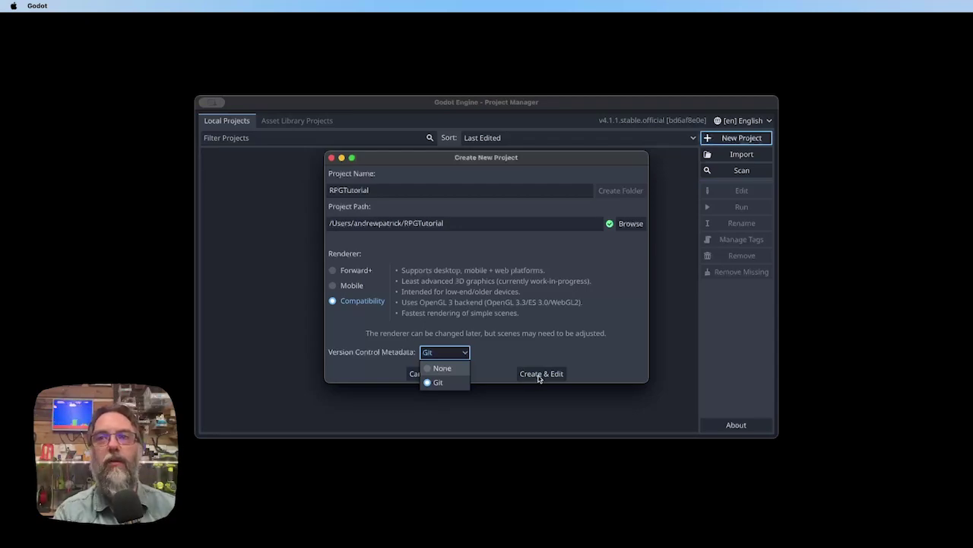
{"action": "left_click", "coordinate": [441, 368]}
{"action": "left_click", "coordinate": [541, 374]}
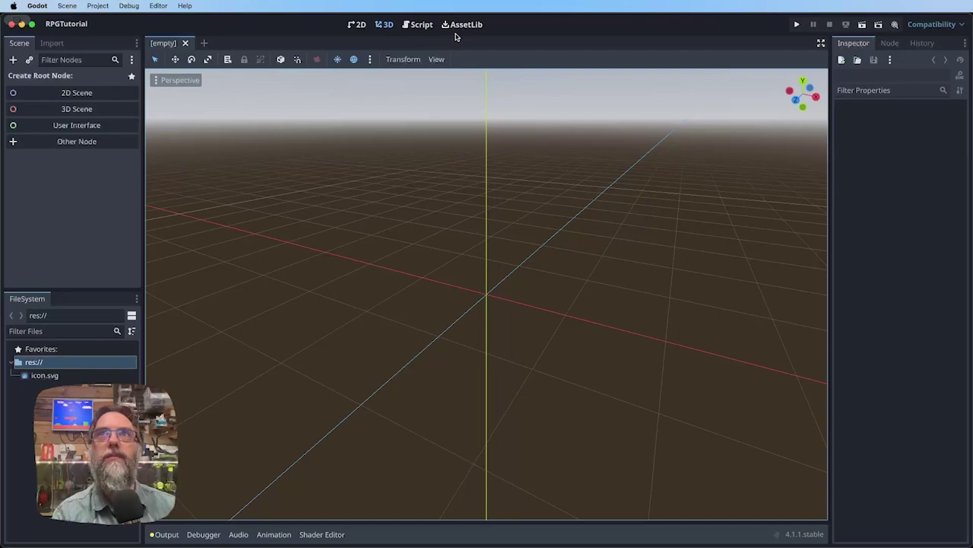
Switch the editor to the 2D workspace
{"action": "left_click", "coordinate": [359, 25]}
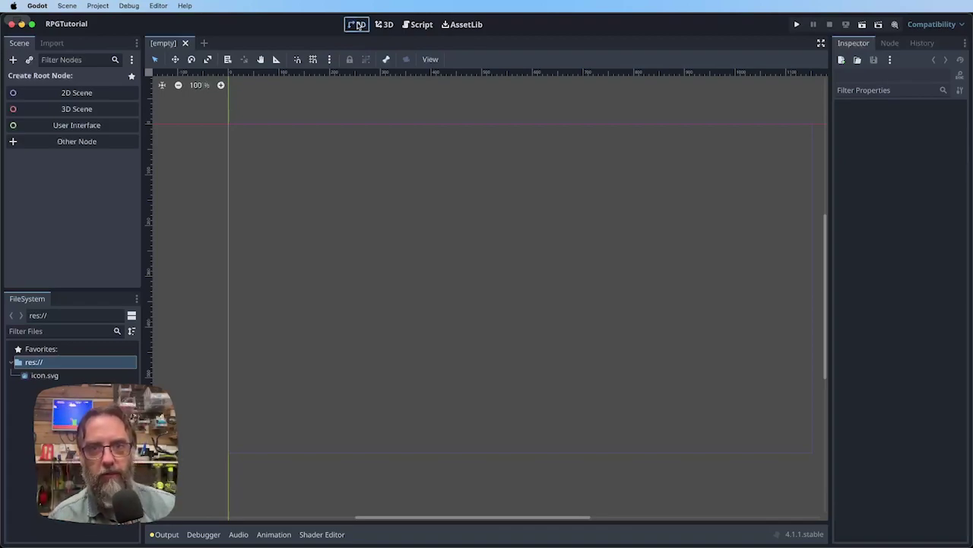
Move from the 2D workspace to the Script workspace
{"action": "left_click", "coordinate": [358, 25]}
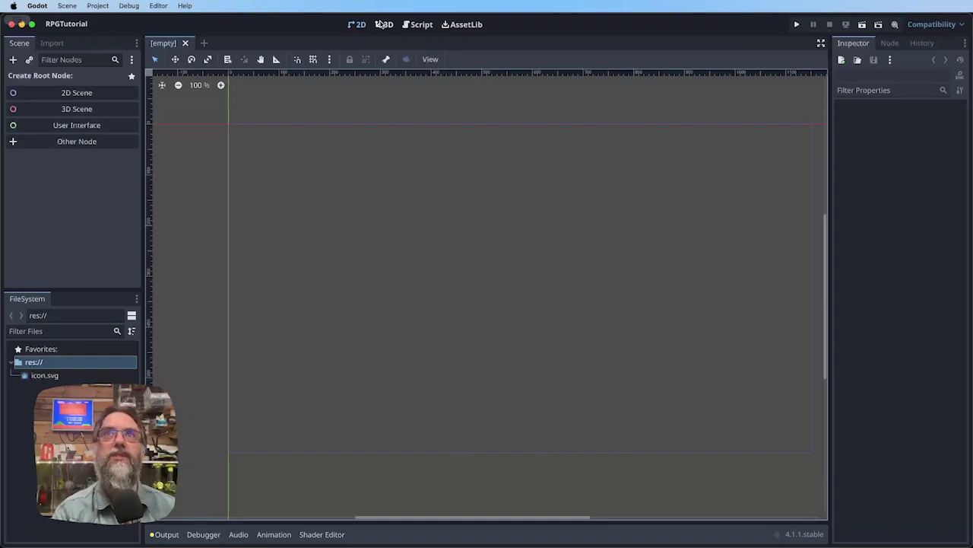
{"action": "left_click", "coordinate": [413, 25]}
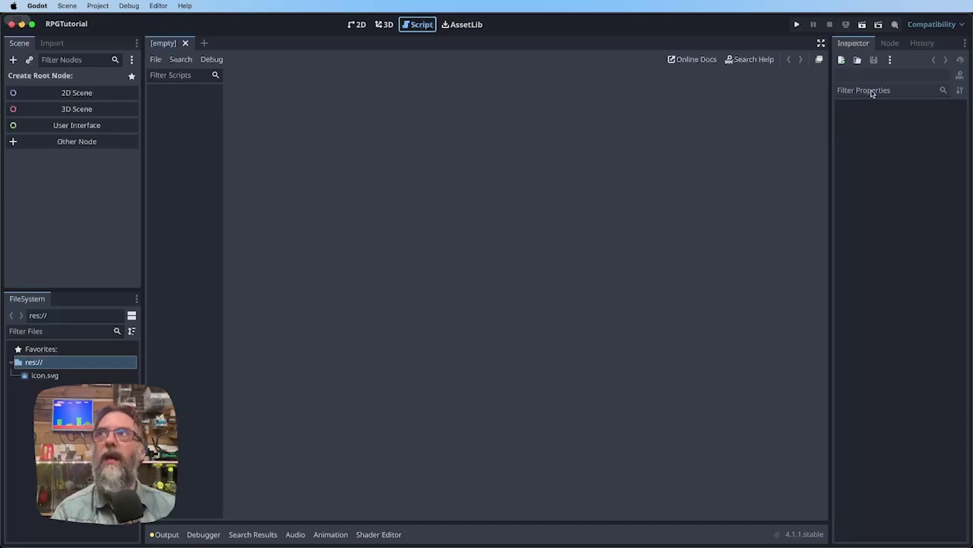
Show the Node dock's signals and groups panel and choose 2D Scene for a Node2D root
{"action": "left_click", "coordinate": [890, 43]}
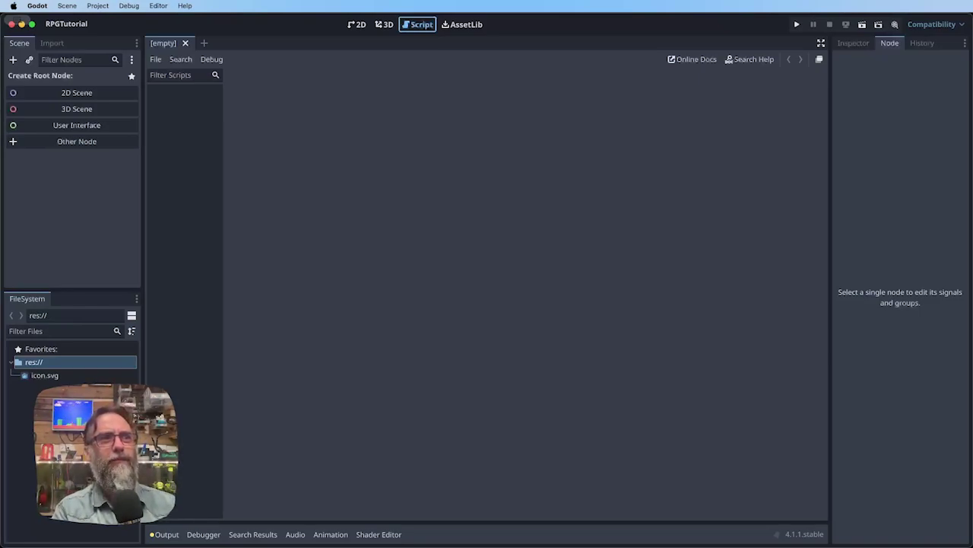
{"action": "left_click", "coordinate": [76, 92]}
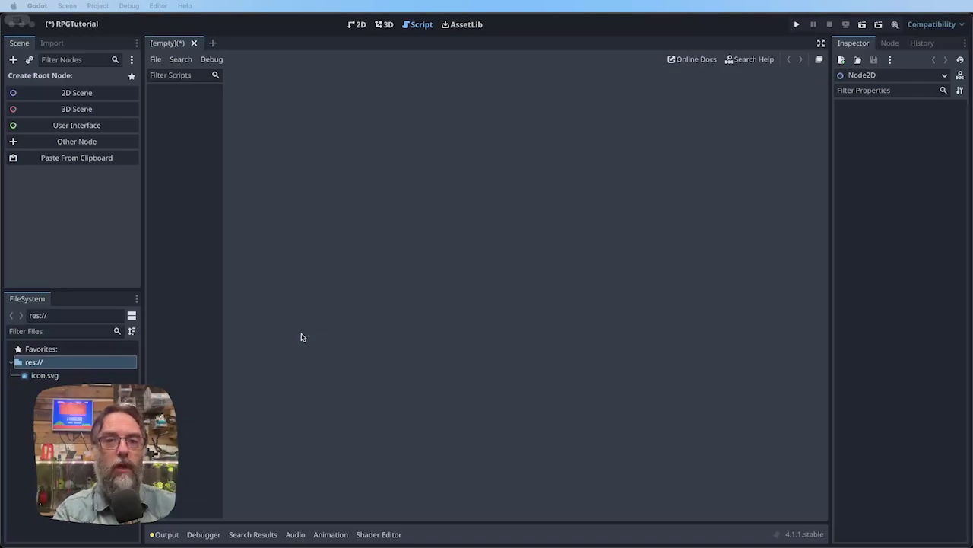
Create a Node2D root and add a TileMap child, found by searching 'tile'
{"action": "left_click", "coordinate": [85, 75]}
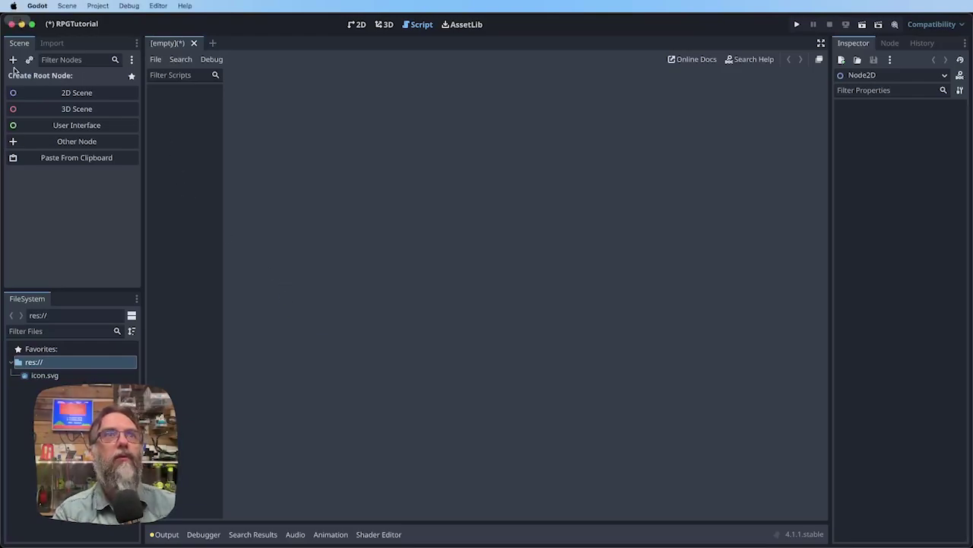
{"action": "left_click", "coordinate": [81, 94]}
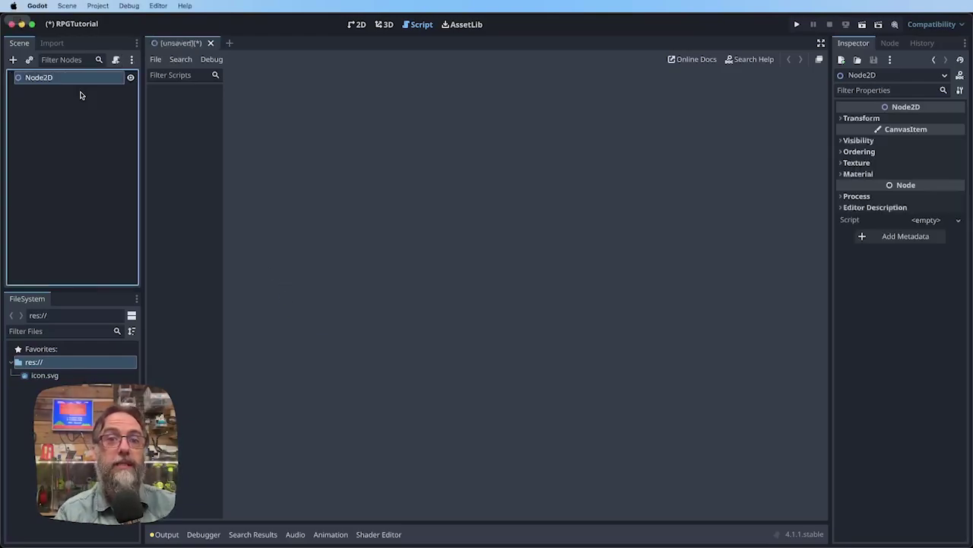
{"action": "right_click", "coordinate": [43, 82]}
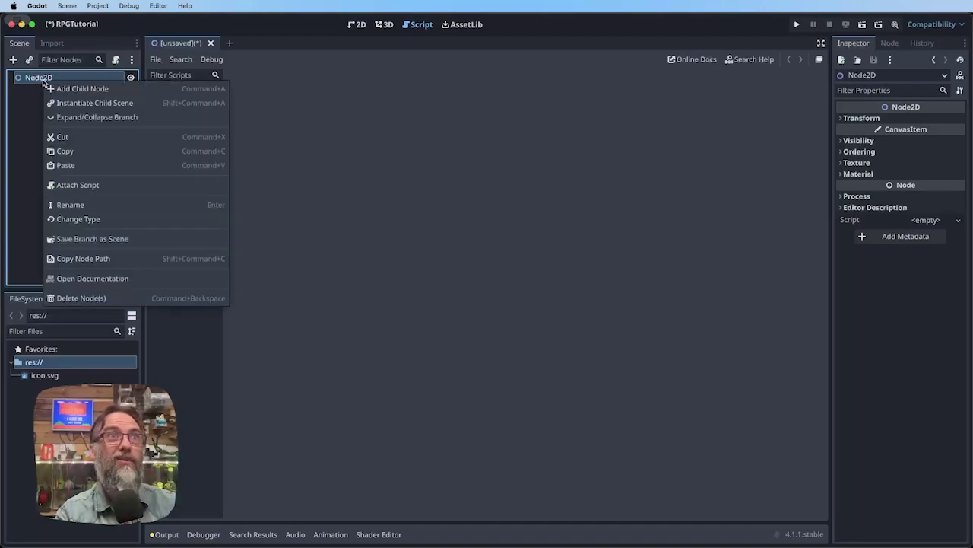
{"action": "left_click", "coordinate": [74, 91]}
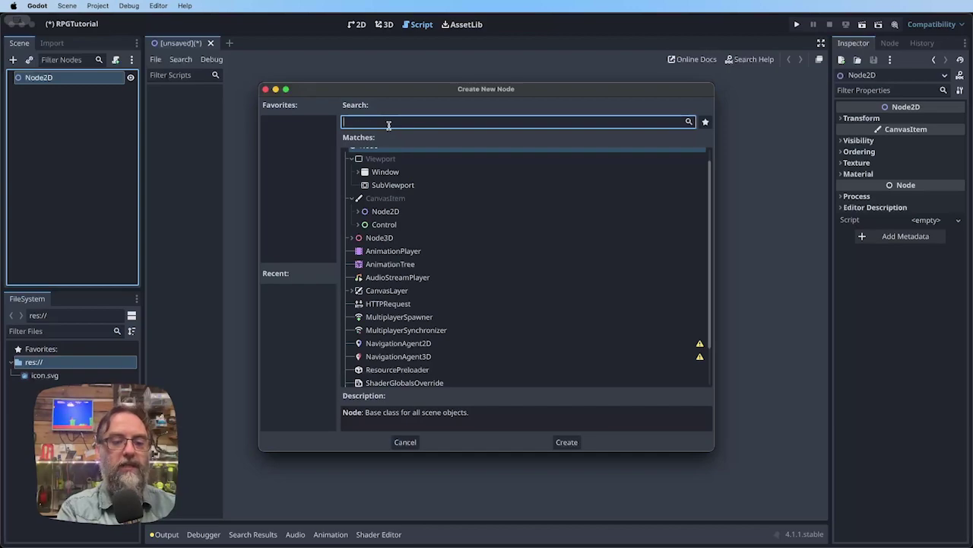
{"action": "type", "text": "tile"}
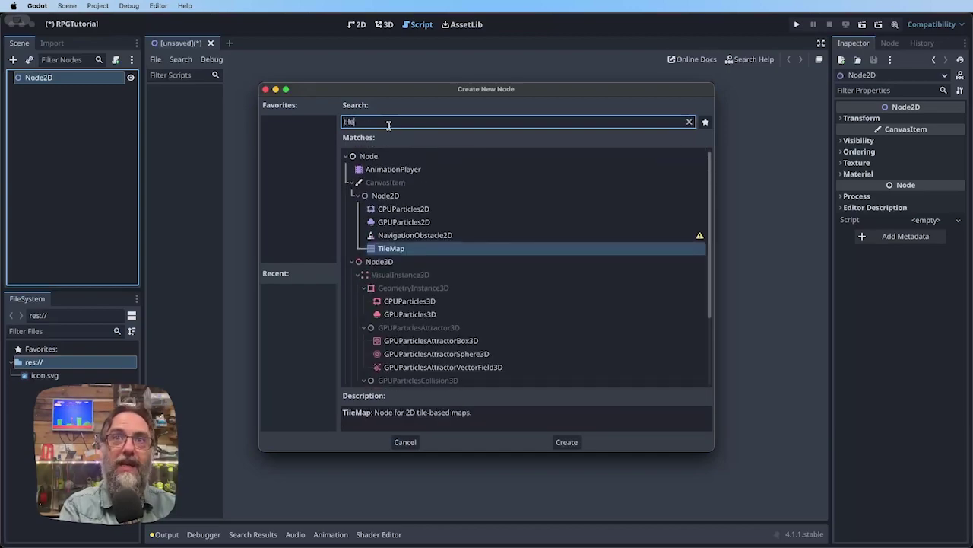
{"action": "left_click", "coordinate": [393, 253]}
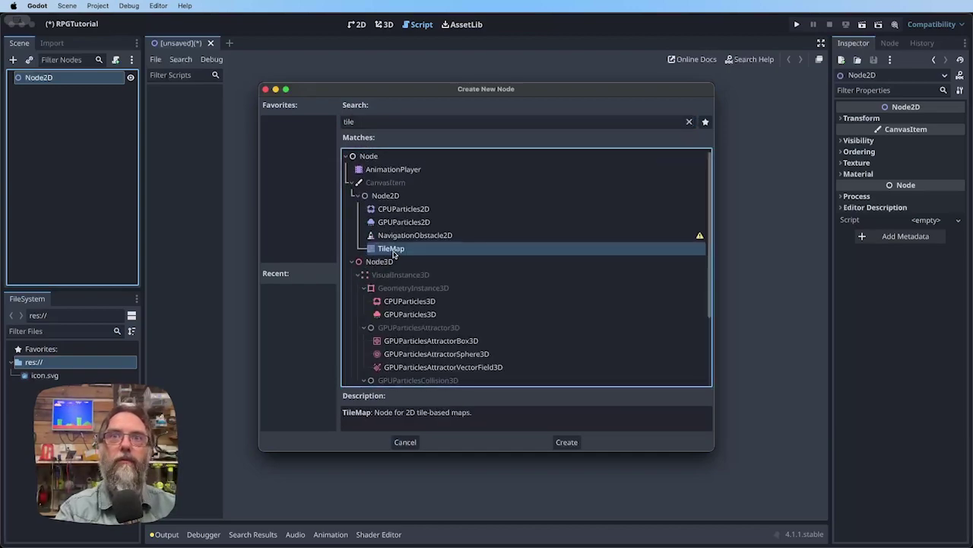
{"action": "double_click", "coordinate": [393, 254]}
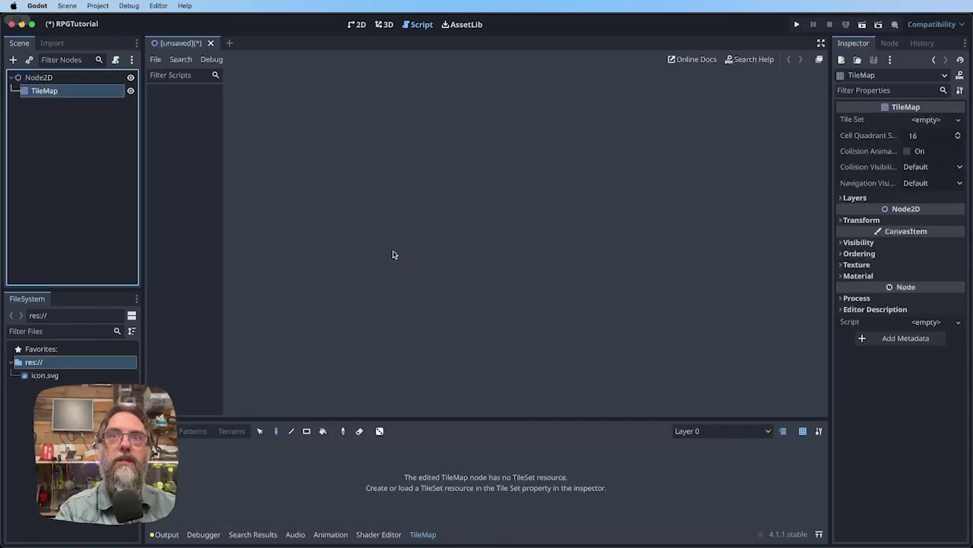
Assign a New TileSet to the TileMap, then bring up the fantasy_ asset folder
{"action": "left_click", "coordinate": [959, 120]}
{"action": "left_click", "coordinate": [949, 133]}
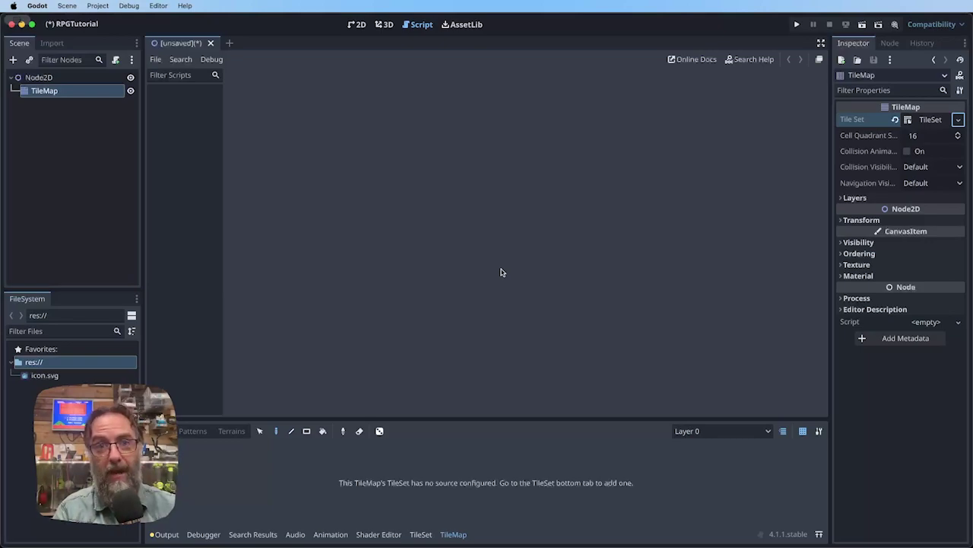
{"action": "key", "text": "super+Tab"}
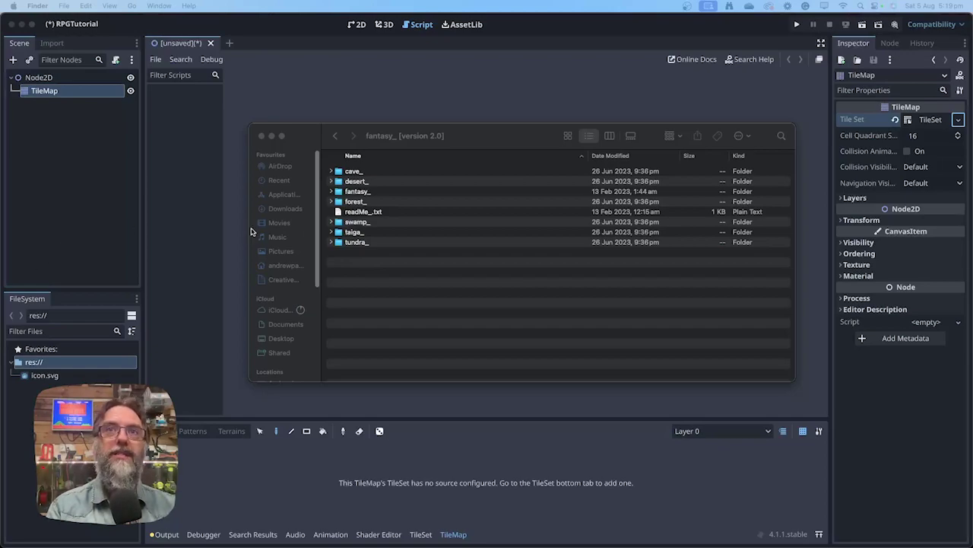
Copy forest_.png from Finder's forest_ folder into Godot's FileSystem dock
{"action": "left_click", "coordinate": [332, 202]}
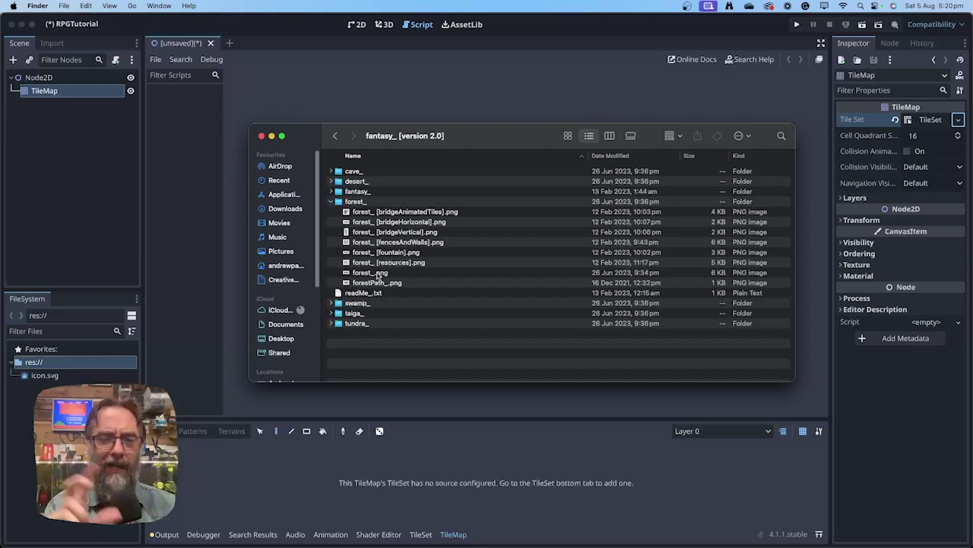
{"action": "left_click_drag", "start_coordinate": [378, 275], "coordinate": [48, 390]}
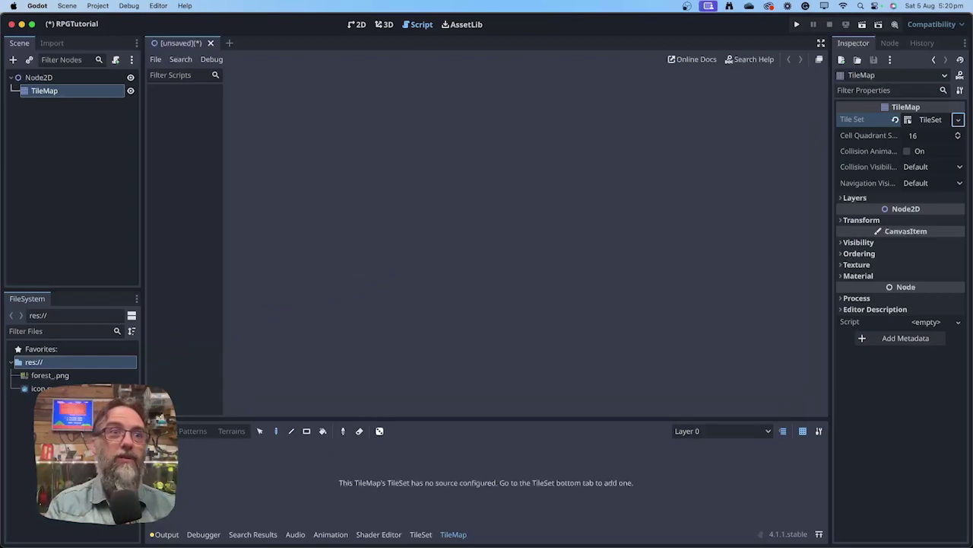
Add forest_.png as atlas source 0 in the TileSet editor, auto-creating its tiles
{"action": "left_click", "coordinate": [55, 378]}
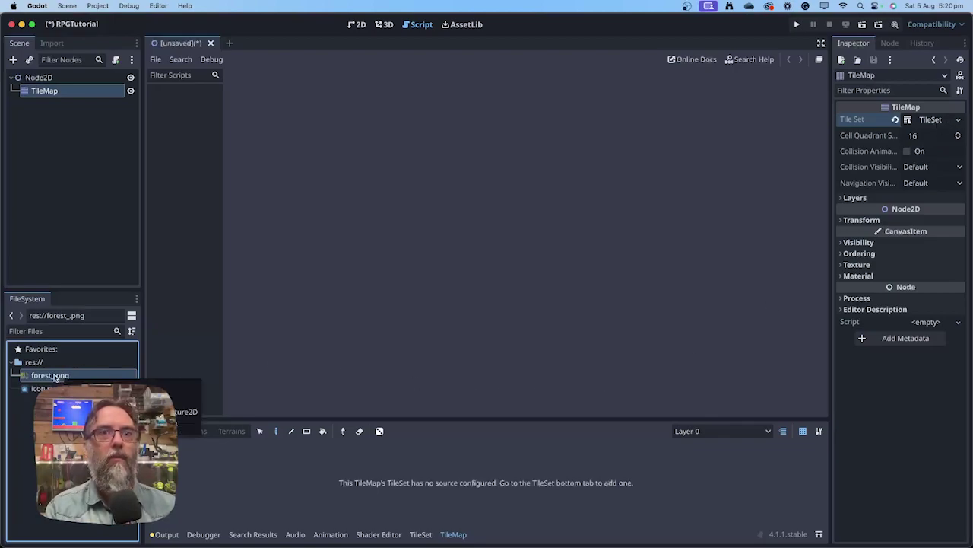
{"action": "left_click", "coordinate": [419, 534]}
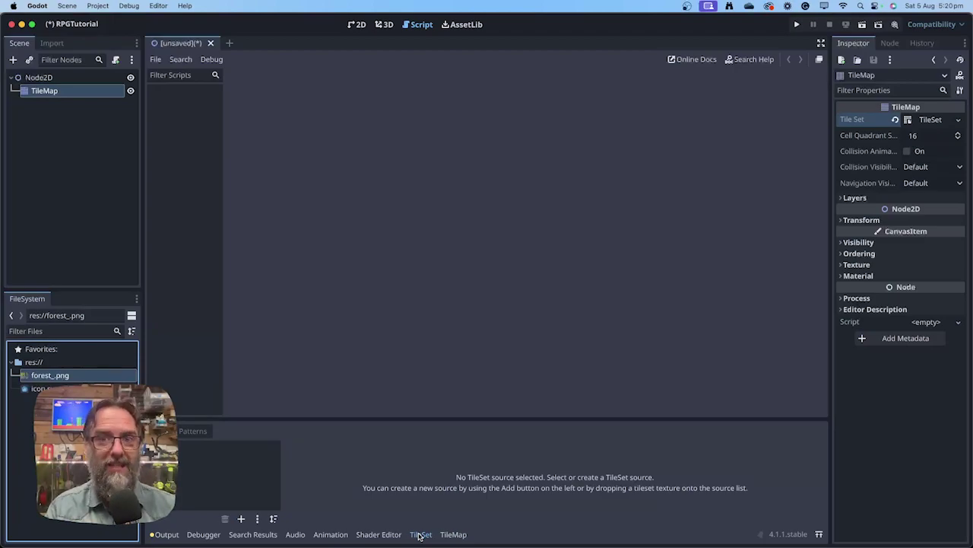
{"action": "left_click_drag", "start_coordinate": [47, 376], "coordinate": [179, 468]}
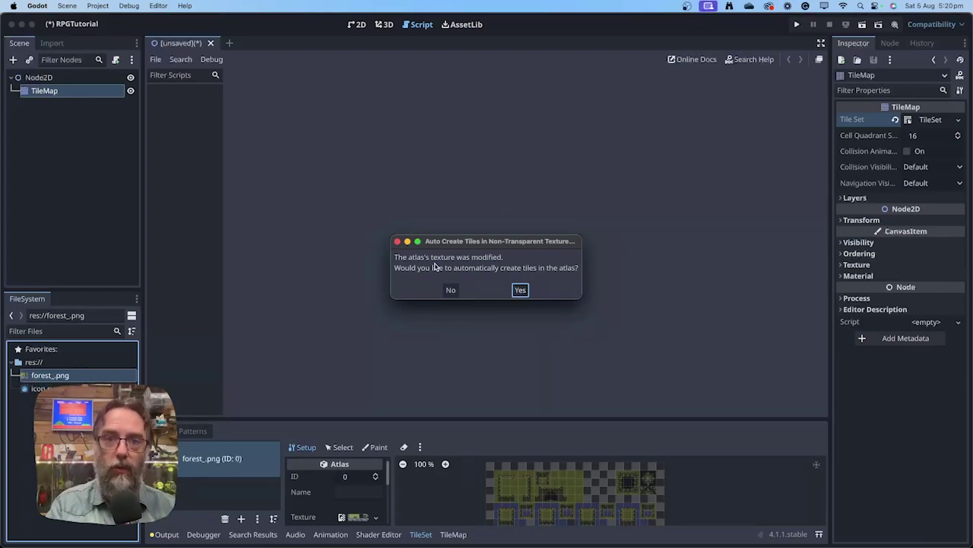
{"action": "left_click", "coordinate": [521, 291]}
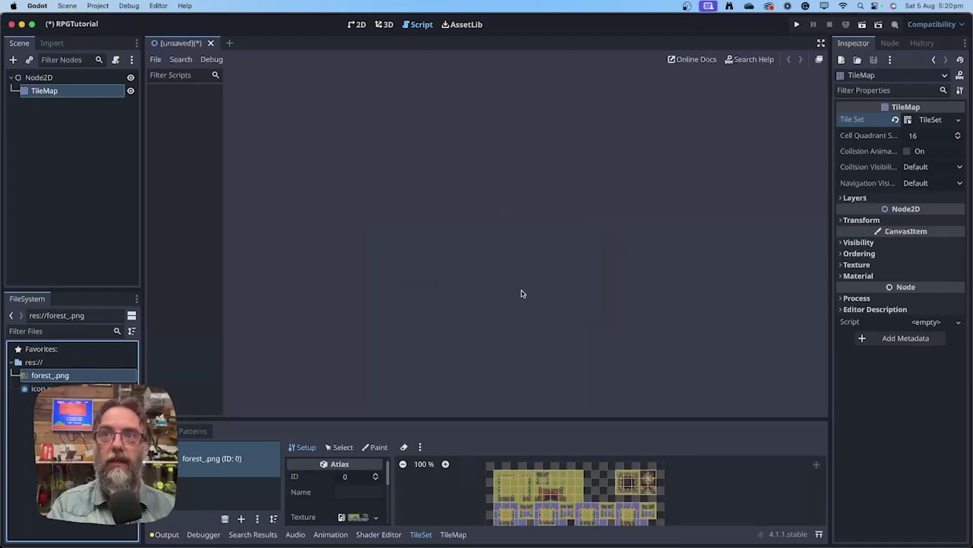
Switch to the 2D view with the TileMap panel showing forest_.png base tiles, and select a grass tile
{"action": "left_click", "coordinate": [357, 24]}
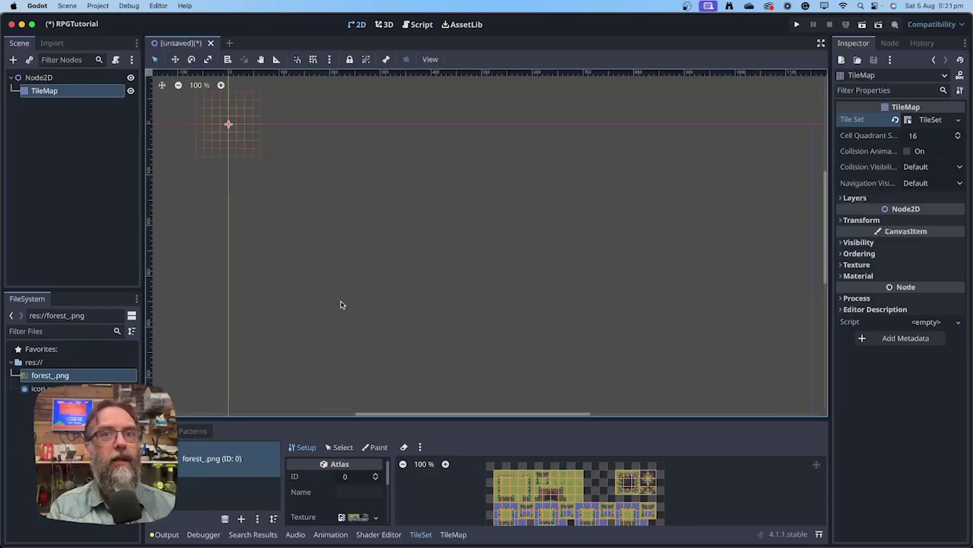
{"action": "left_click", "coordinate": [453, 534]}
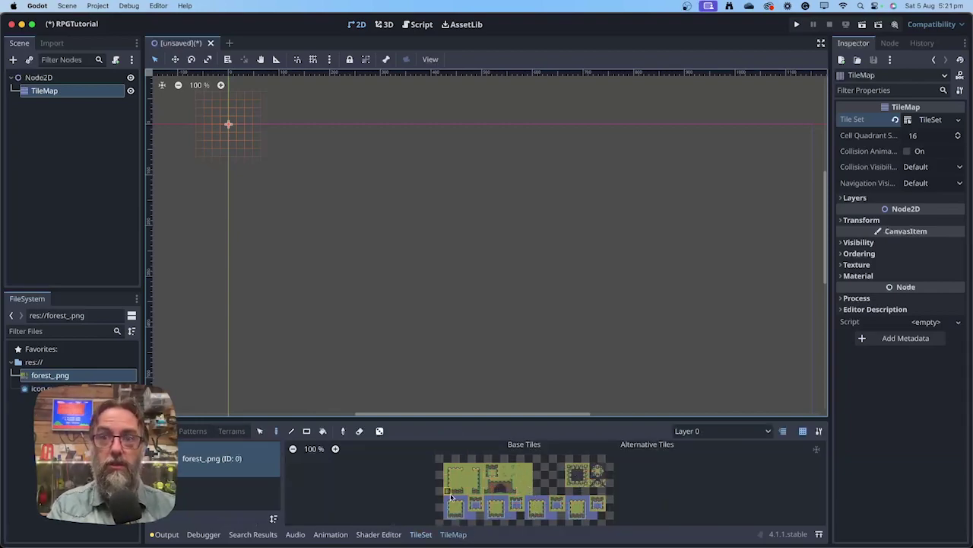
{"action": "left_click", "coordinate": [421, 535]}
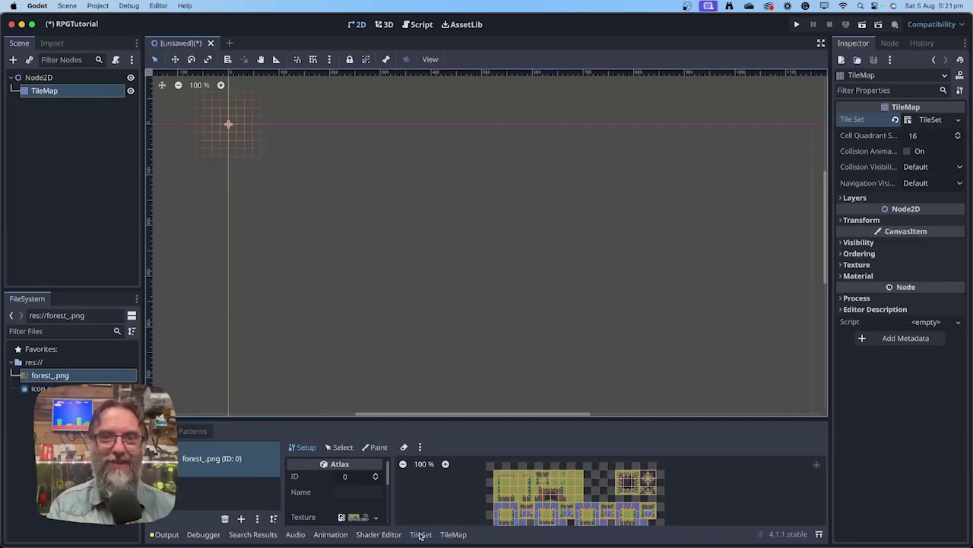
{"action": "left_click", "coordinate": [461, 534]}
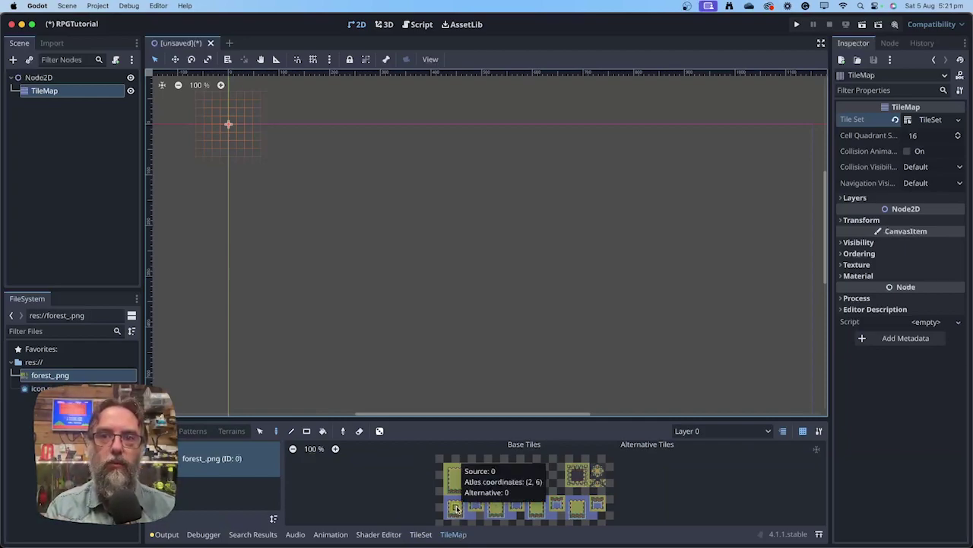
{"action": "left_click", "coordinate": [456, 507]}
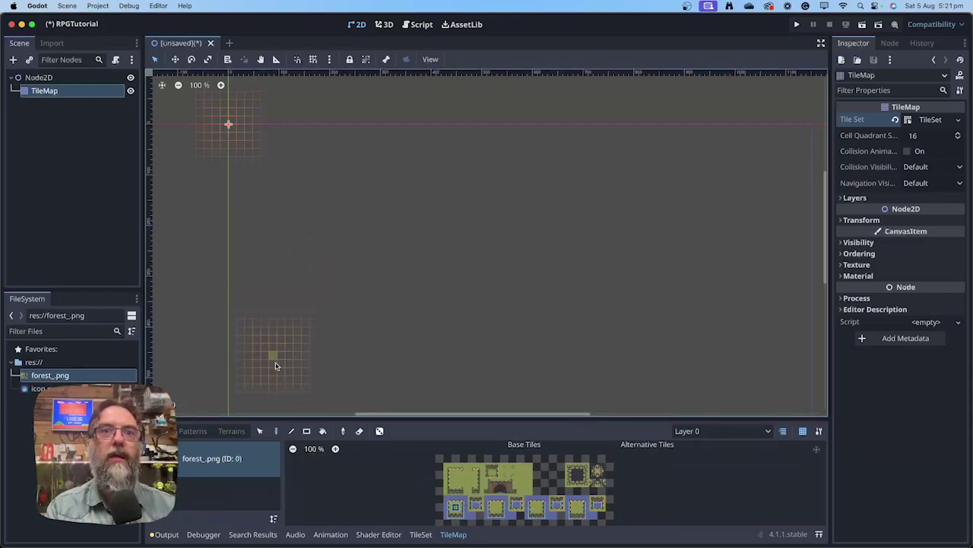
Paint one grass tile at the origin and a winding grass path roughly outlining a rectangle
{"action": "left_click", "coordinate": [233, 130]}
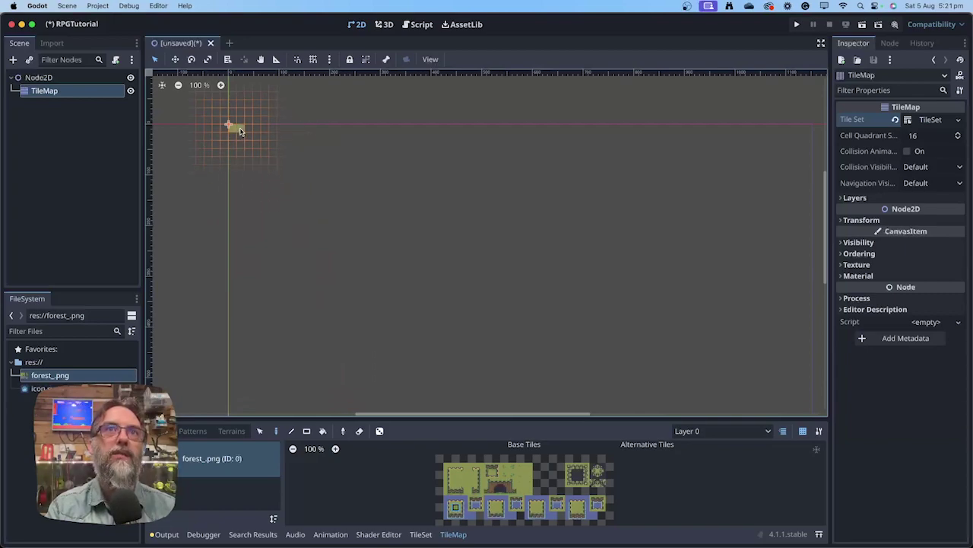
{"action": "mouse_move", "coordinate": [274, 154]}
{"action": "left_mouse_down"}
{"action": "mouse_move", "coordinate": [399, 165]}
{"action": "mouse_move", "coordinate": [402, 188]}
{"action": "mouse_move", "coordinate": [401, 212]}
{"action": "mouse_move", "coordinate": [301, 207]}
{"action": "mouse_move", "coordinate": [290, 159]}
{"action": "mouse_move", "coordinate": [291, 223]}
{"action": "left_mouse_up"}
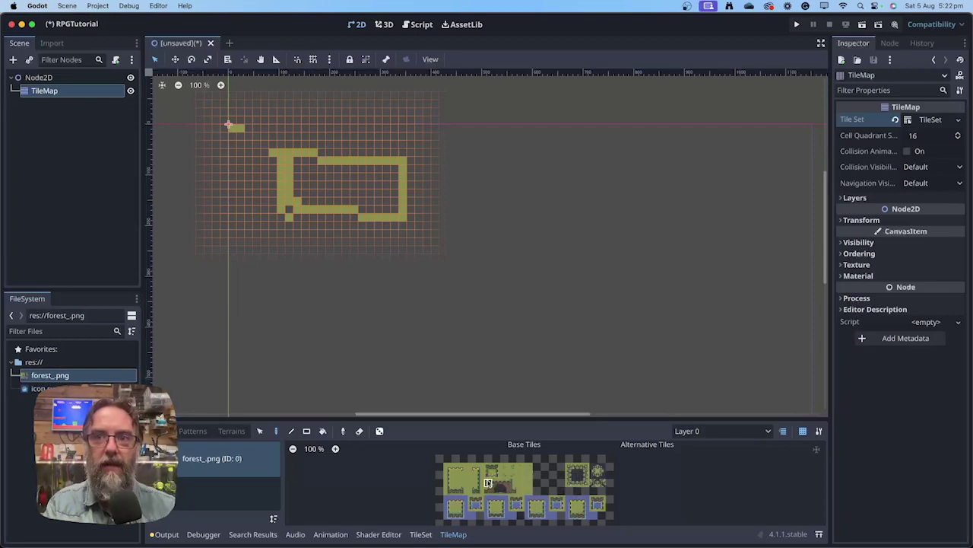
Place a two-row dark cave entrance on the path's lower-right and thicken its top-left corner with grass
{"action": "left_click_drag", "start_coordinate": [506, 487], "coordinate": [514, 491]}
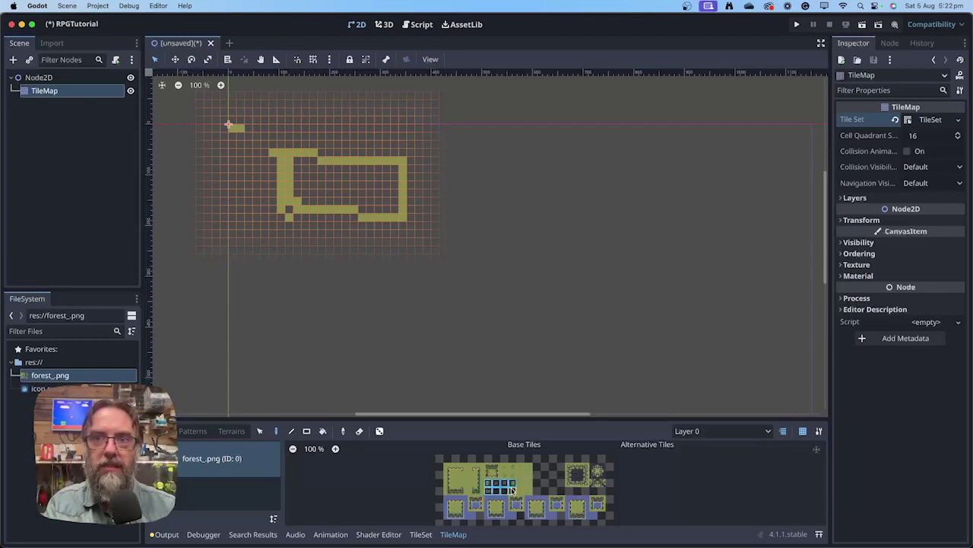
{"action": "left_click", "coordinate": [384, 207]}
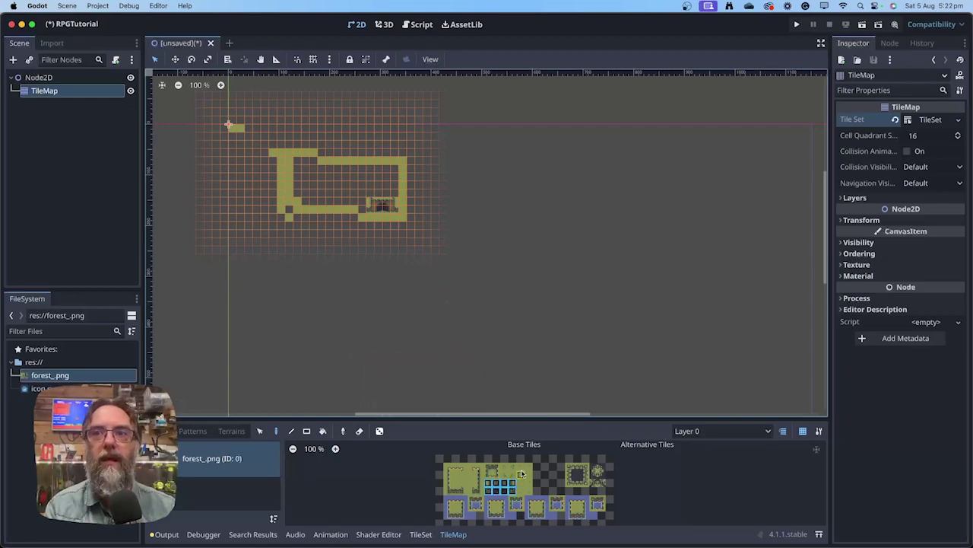
{"action": "left_click_drag", "start_coordinate": [524, 466], "coordinate": [524, 487]}
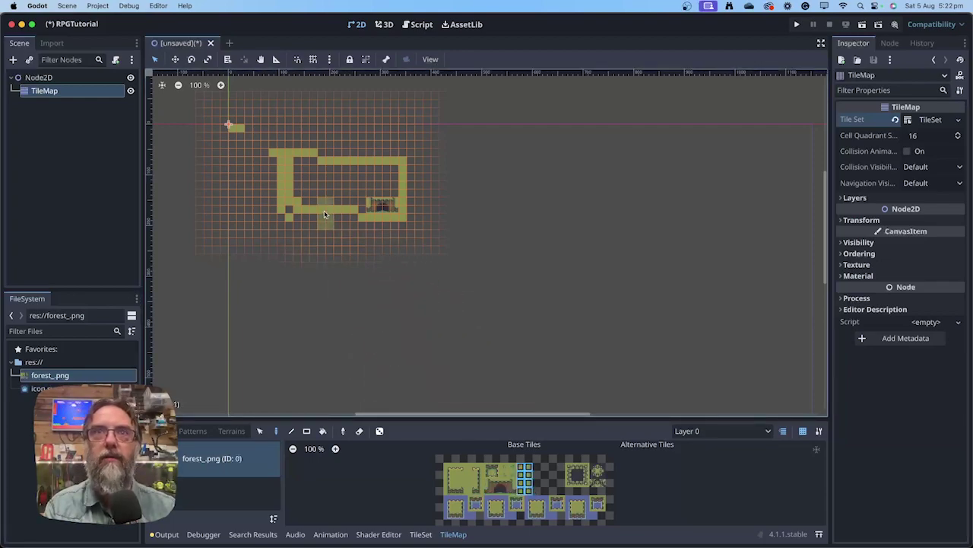
{"action": "left_click_drag", "start_coordinate": [309, 173], "coordinate": [301, 174]}
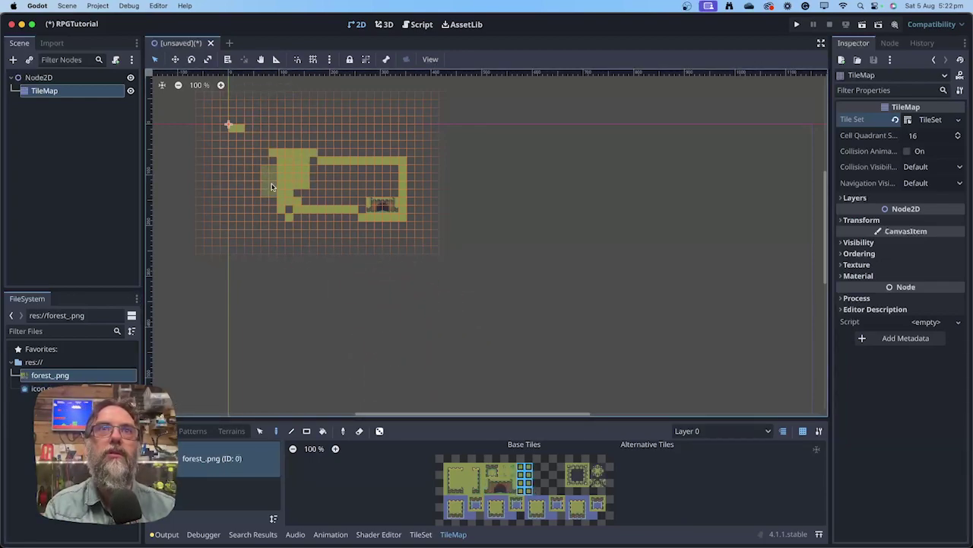
{"action": "left_click", "coordinate": [306, 430]}
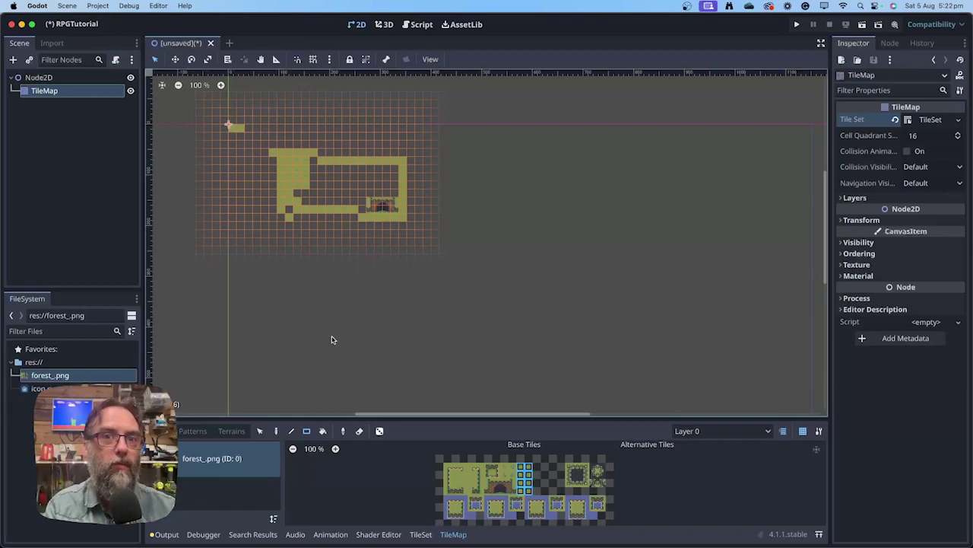
{"action": "left_click", "coordinate": [323, 431]}
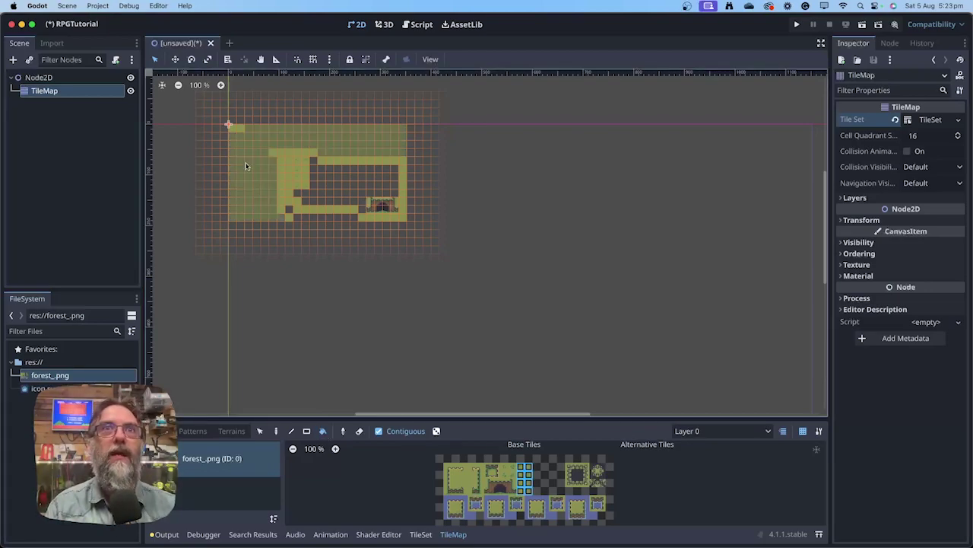
{"action": "left_click", "coordinate": [305, 431]}
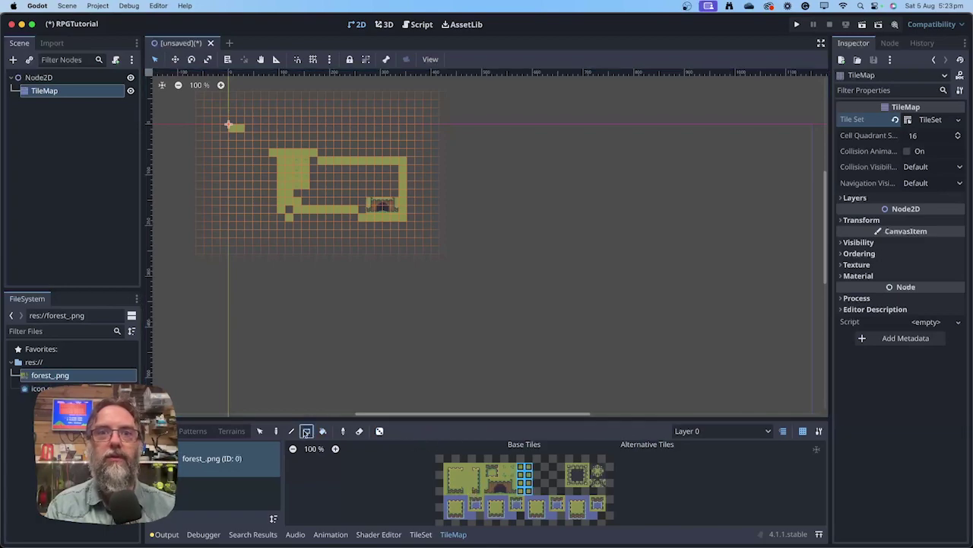
Drag out a large rectangle of grass tiles from the origin across the canvas
{"action": "left_click_drag", "start_coordinate": [231, 130], "coordinate": [645, 345]}
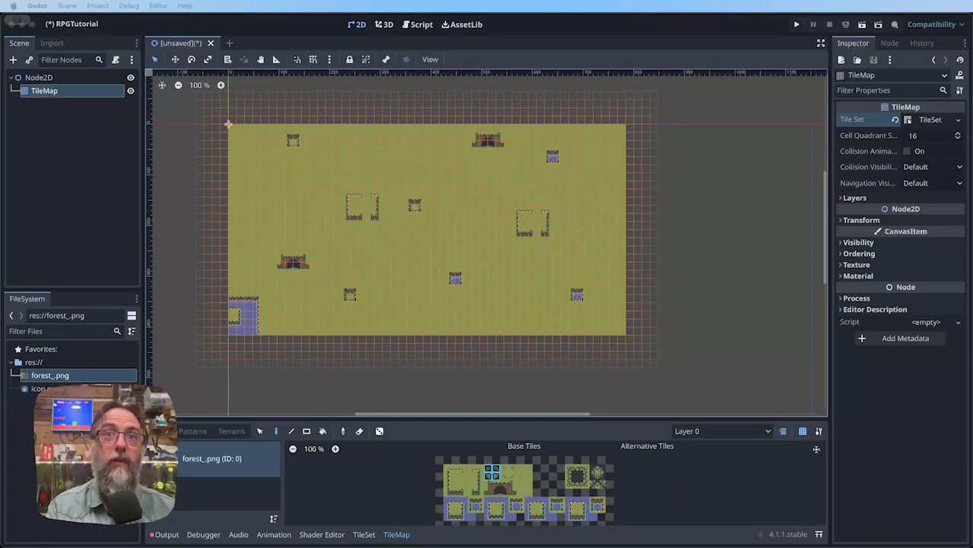
Save the tile map scene as world.tscn in the project's res:// folder
{"action": "left_click", "coordinate": [422, 286]}
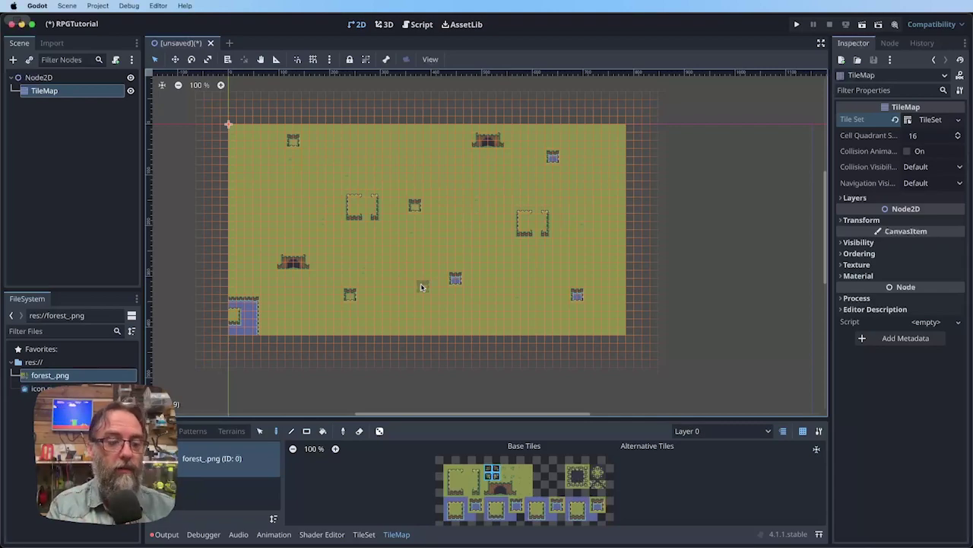
{"action": "key", "text": "super+s"}
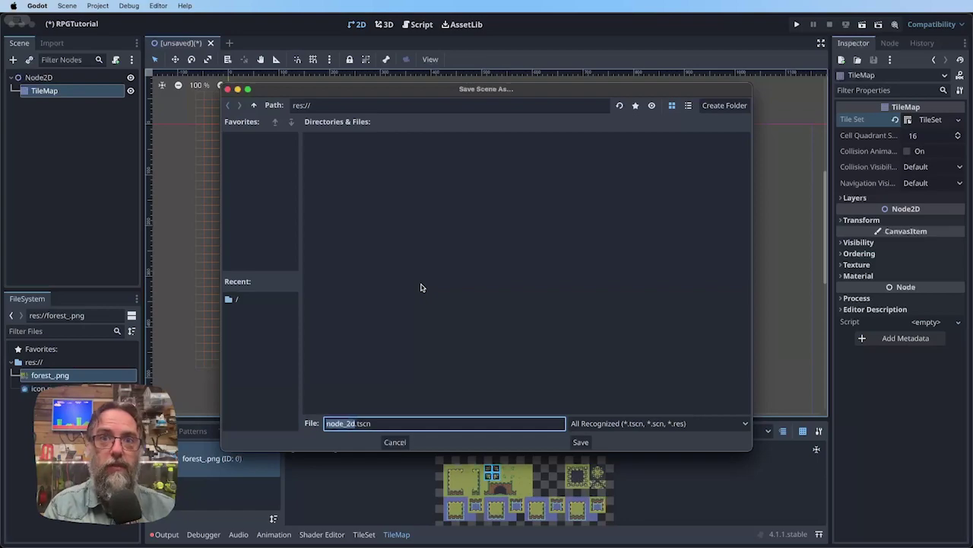
{"action": "type", "text": "world"}
{"action": "key", "text": "Return"}
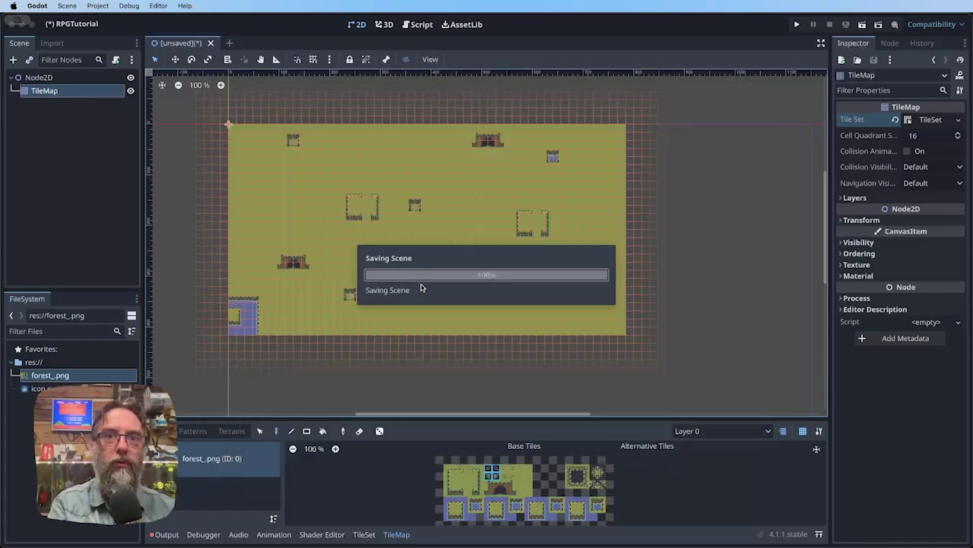